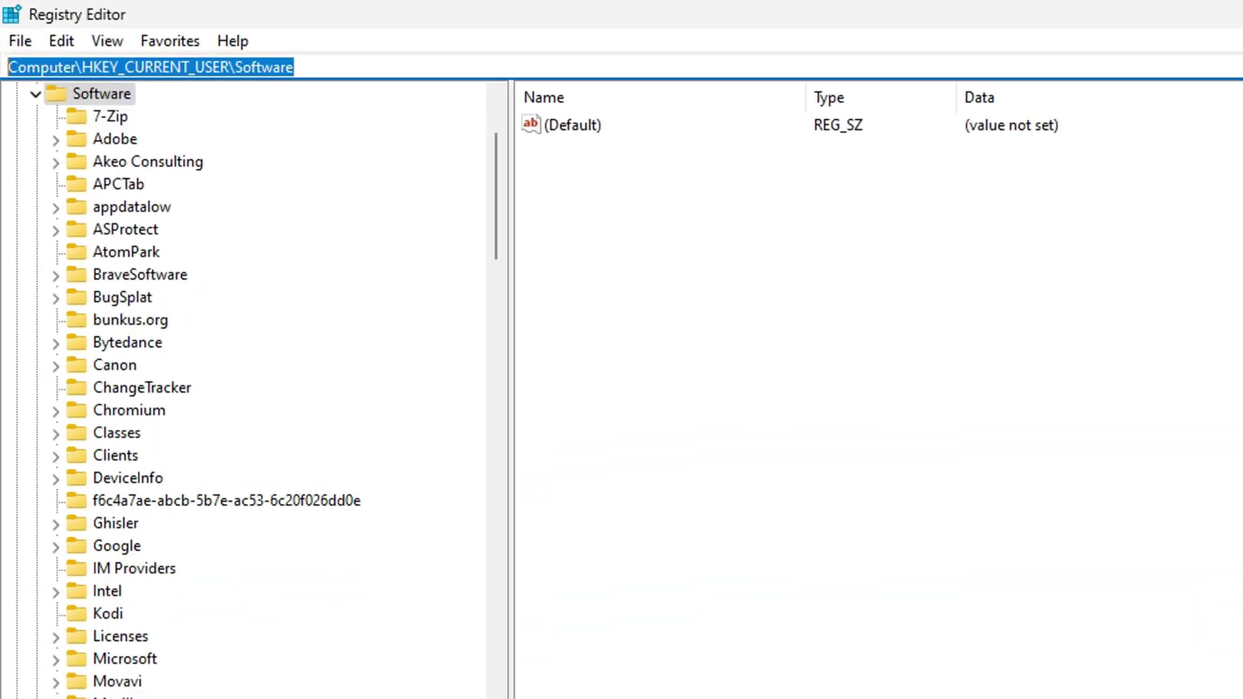
Paste the Bags\AllFolders\Shell key path into the address bar and jump to it.
{"action": "type", "text": "Computer\\HKEY_CURRENT_USER\\Software\\Classes\\Local Settings\\Software\\Microsoft\\Windows\\Shell\\Bags\\AllFolders\\Shell"}
{"action": "key", "text": "Return"}
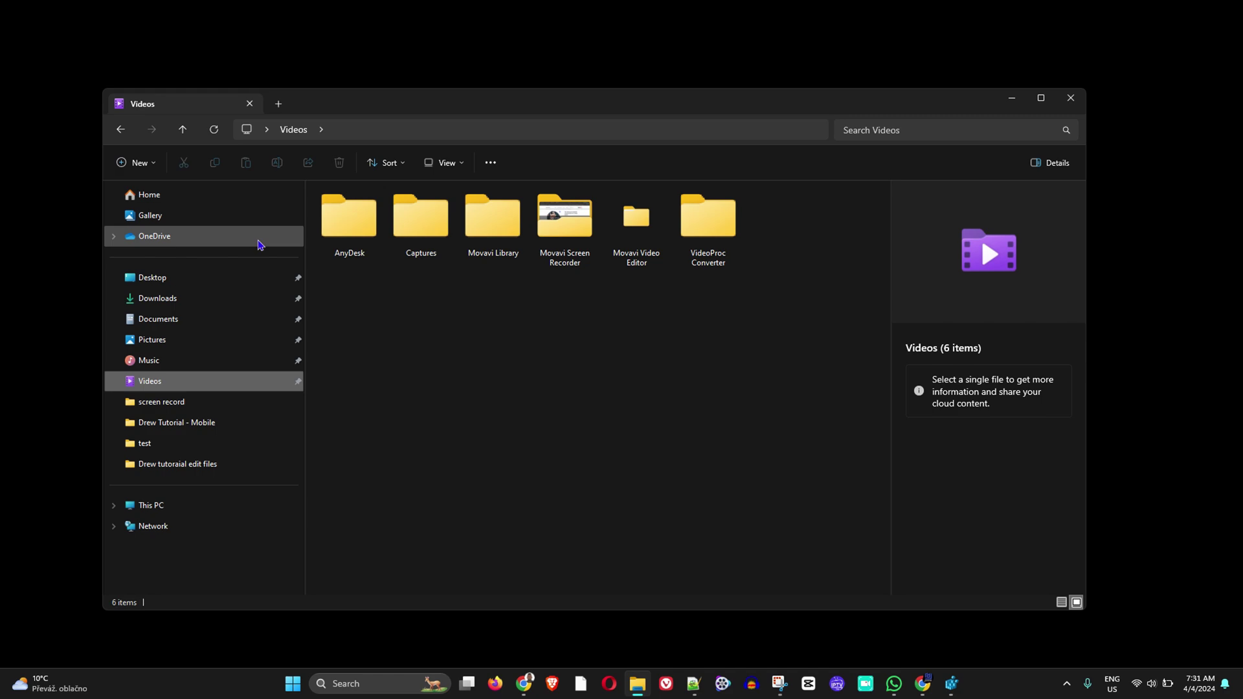
Go from the test folder to This PC and open Local Disk (C:).
{"action": "left_click", "coordinate": [178, 444]}
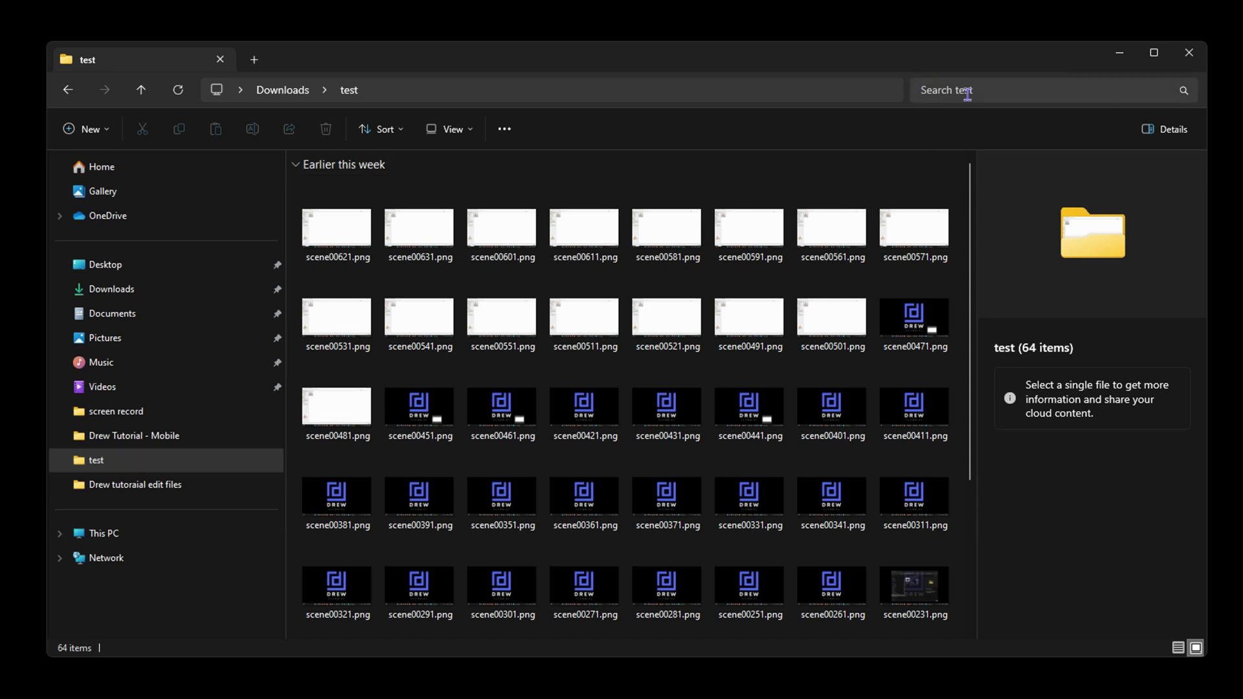
{"action": "left_click", "coordinate": [955, 91]}
{"action": "left_click", "coordinate": [97, 534]}
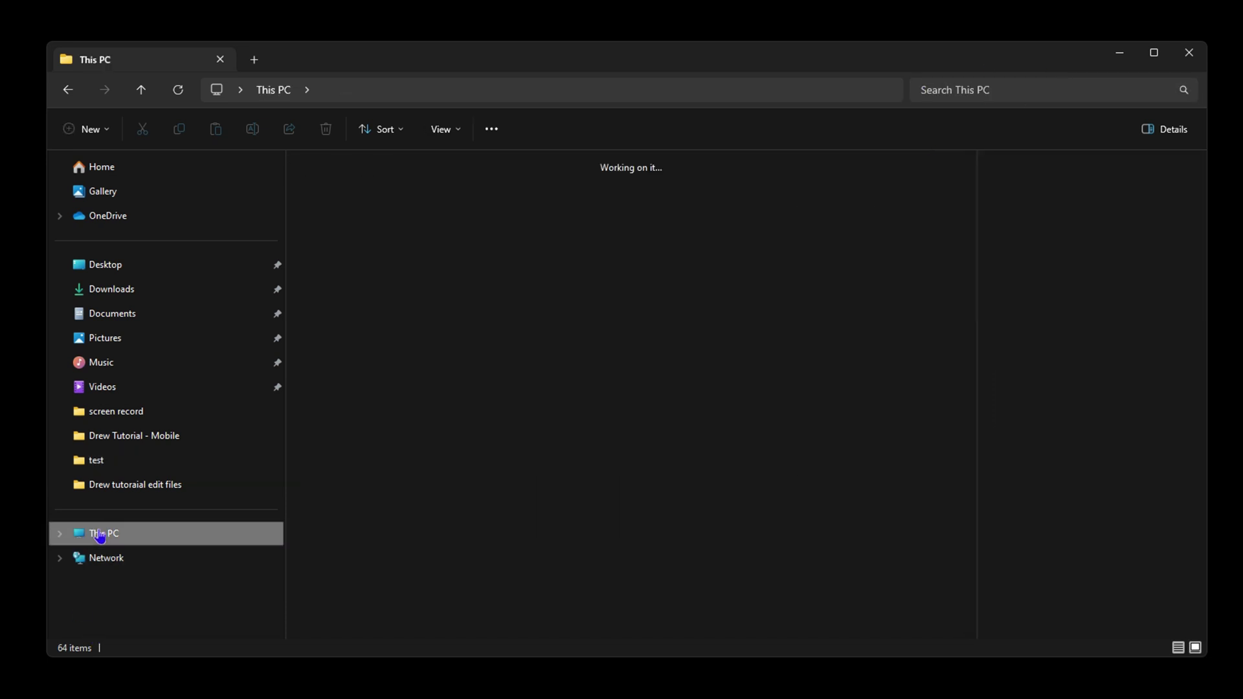
{"action": "double_click", "coordinate": [483, 208]}
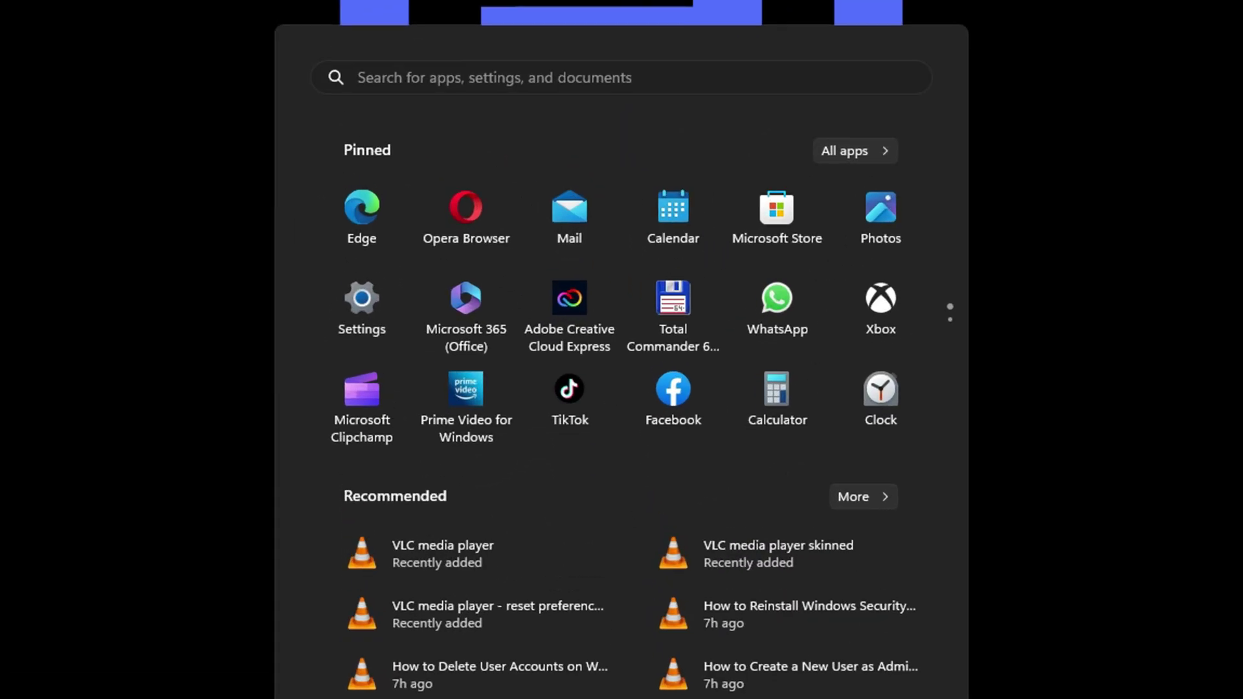
{"action": "type", "text": "regis"}
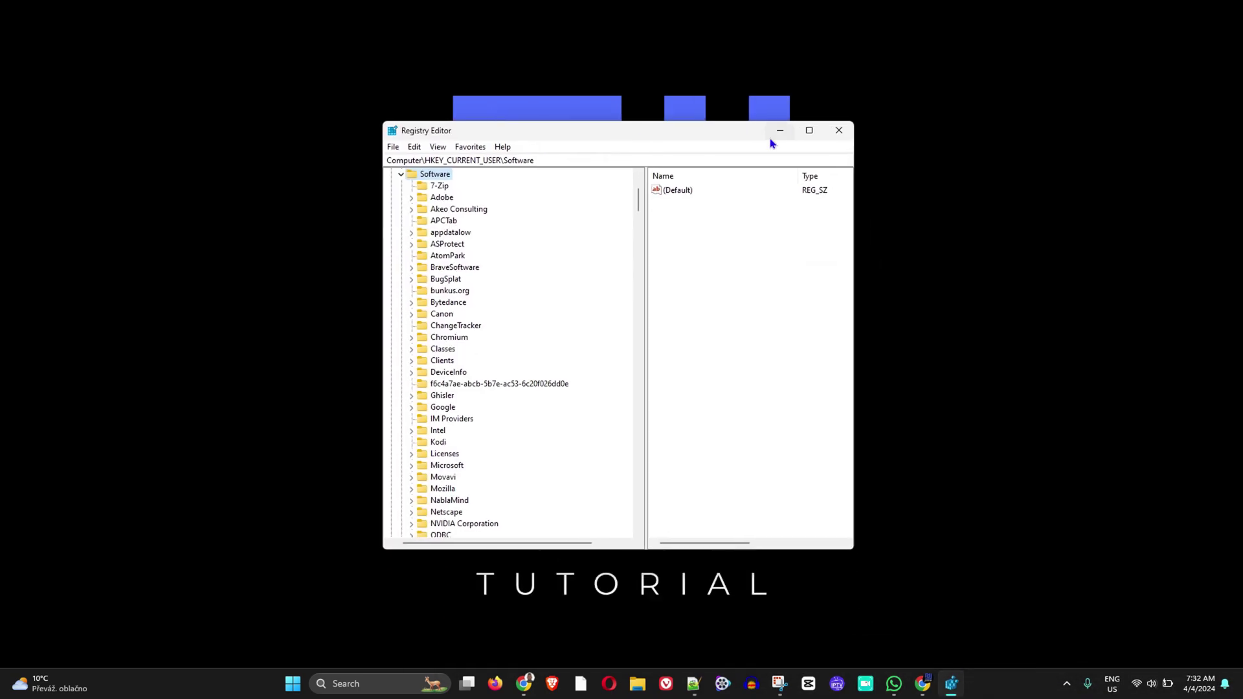
Maximize Registry Editor and replace the address path with Bags\AllFolders\Shell.
{"action": "left_click", "coordinate": [809, 131]}
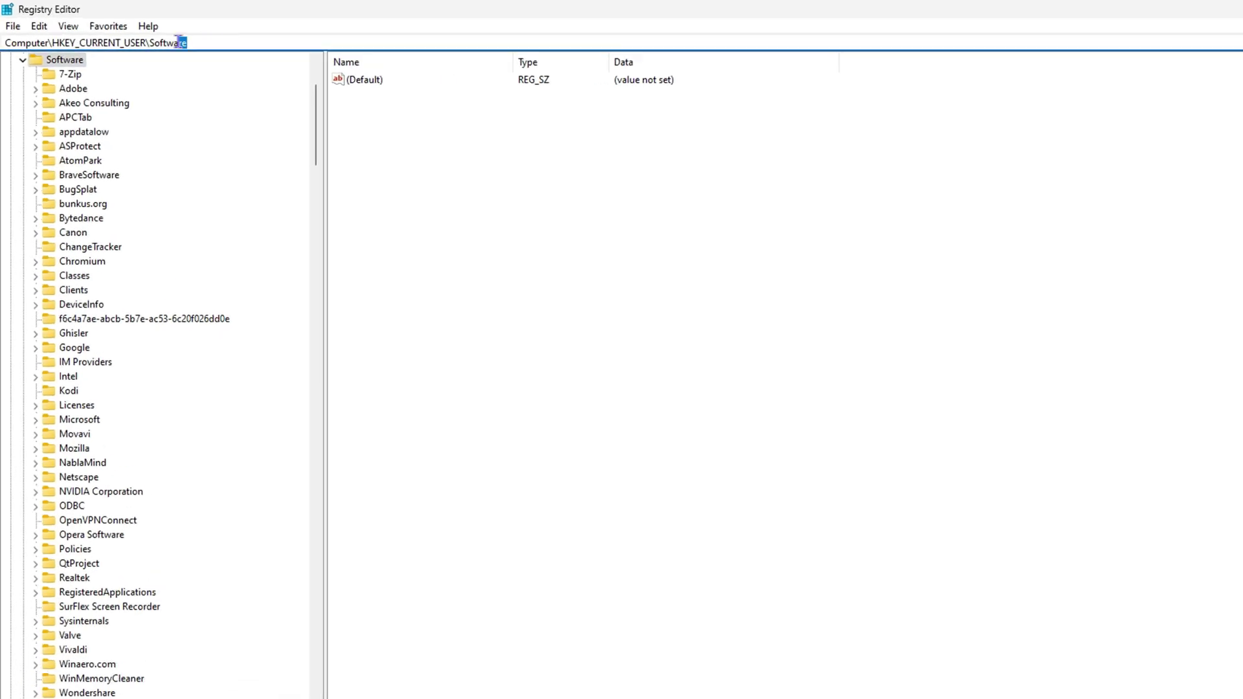
{"action": "left_click_drag", "start_coordinate": [217, 34], "coordinate": [3, 34]}
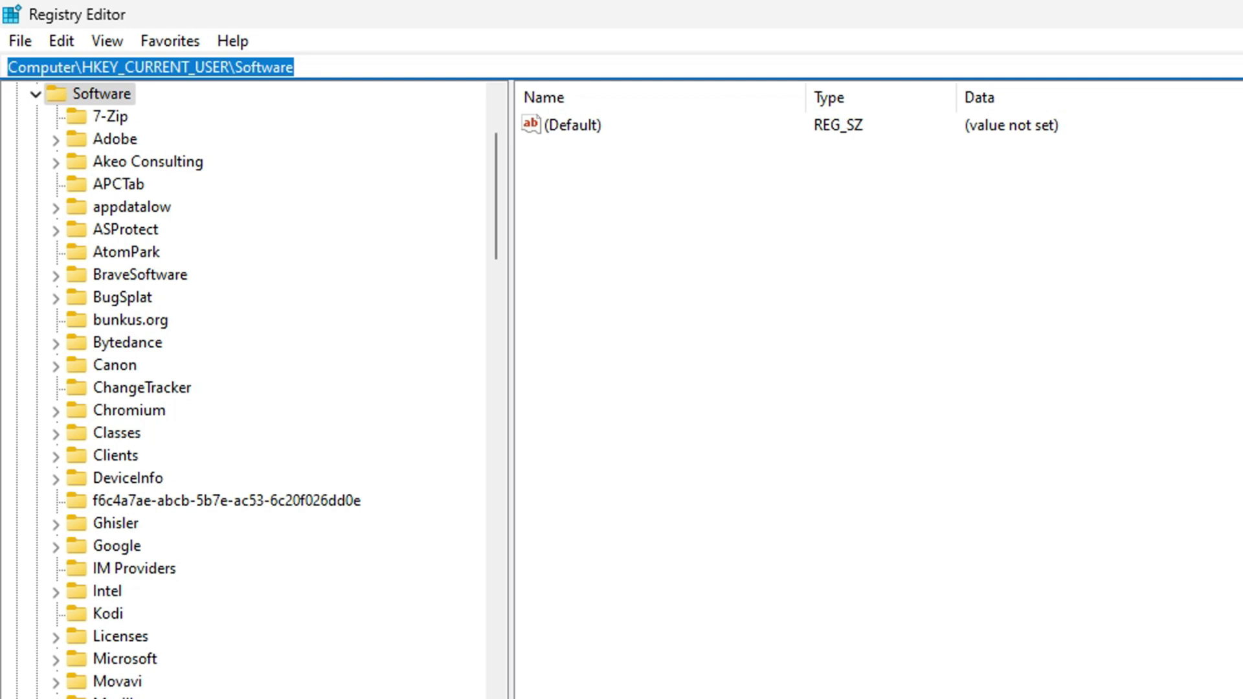
{"action": "type", "text": "Computer\\HKEY_CURRENT_USER\\Software\\Classes\\Local Settings\\Software\\Microsoft\\Windows\\Shell\\Bags\\AllFolders\\Shell"}
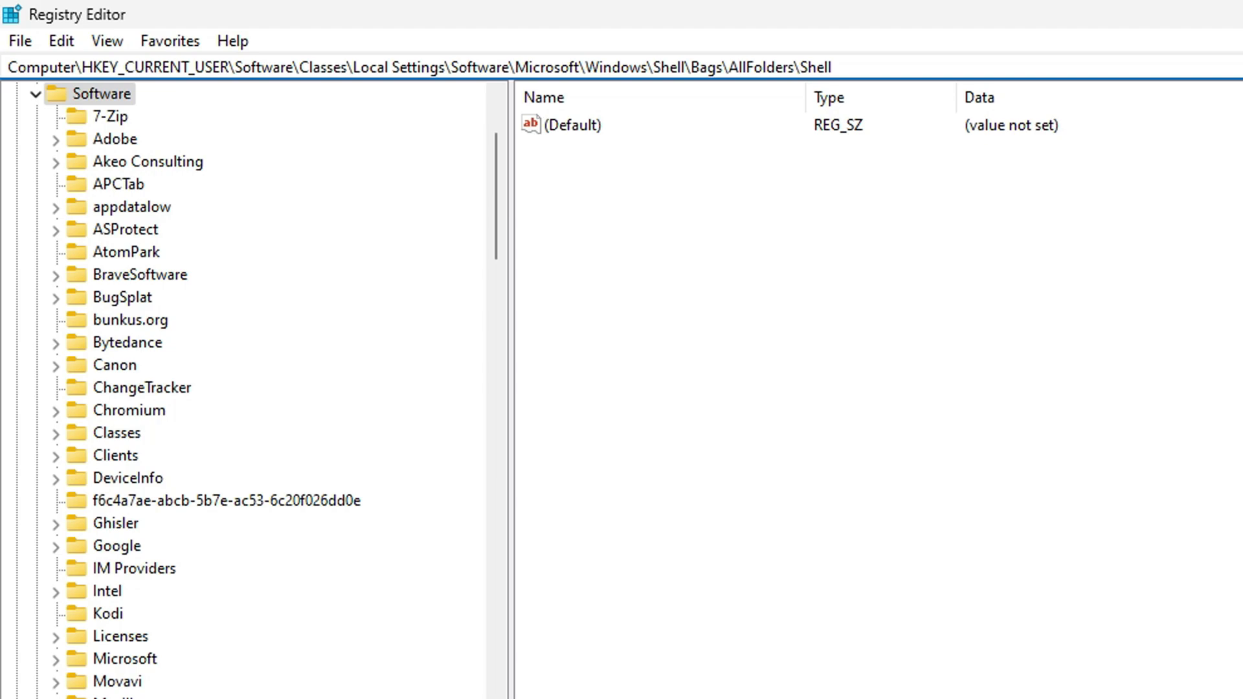
{"action": "key", "text": "Return"}
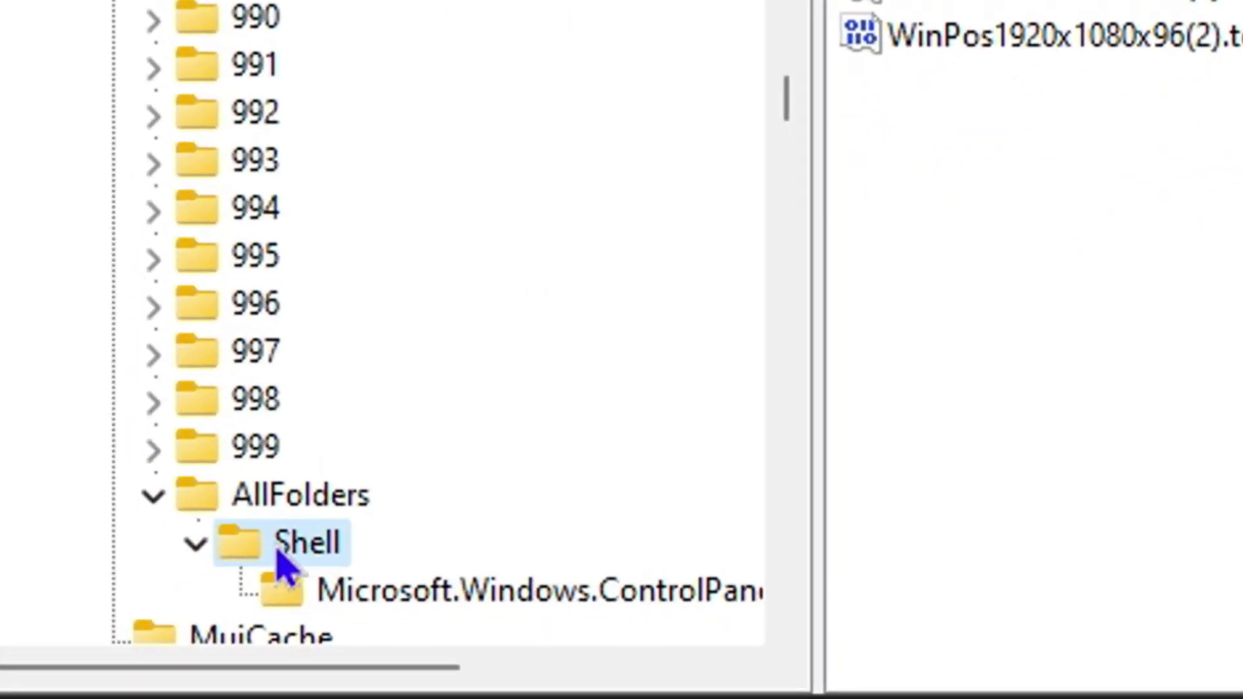
Create a FolderType string value under the Shell key and open its edit dialog.
{"action": "right_click", "coordinate": [285, 563]}
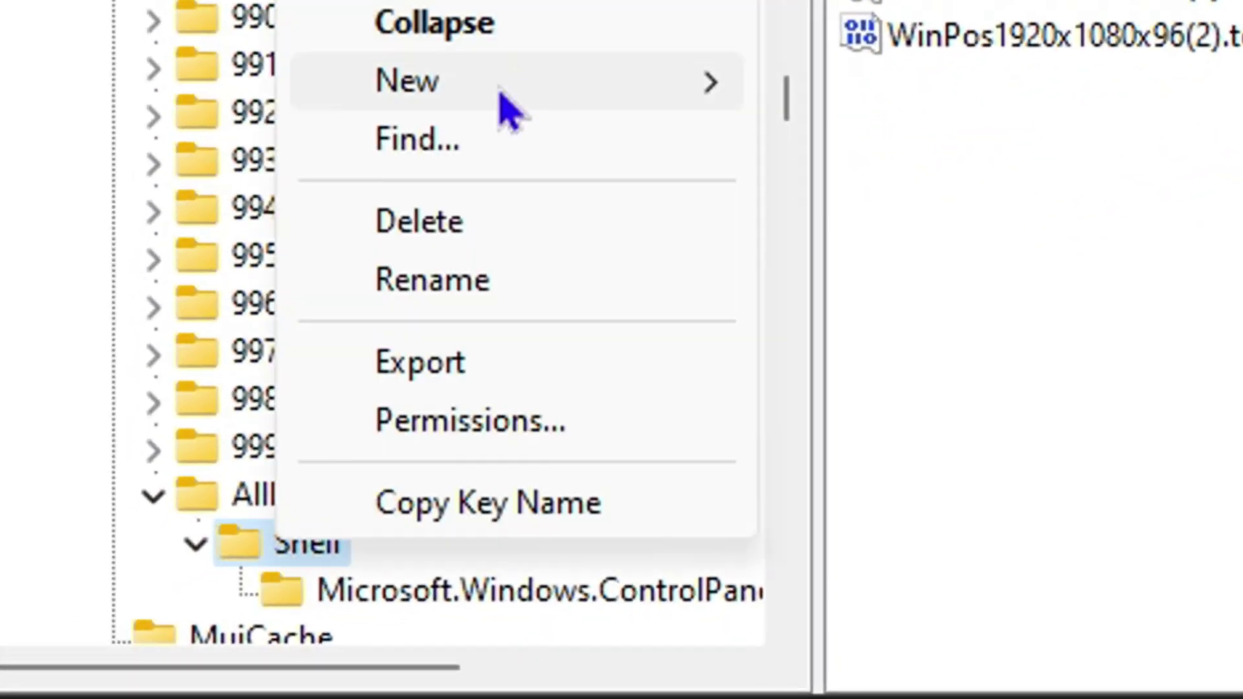
{"action": "mouse_move", "coordinate": [437, 82]}
{"action": "left_click", "coordinate": [1063, 174]}
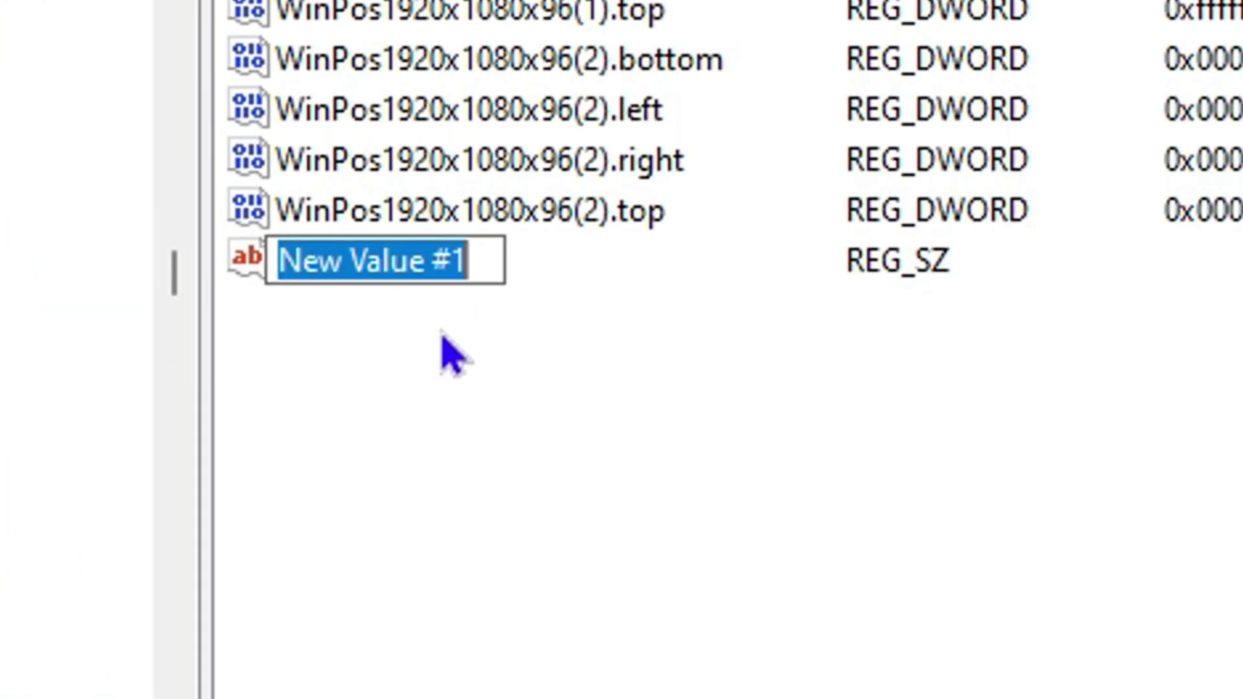
{"action": "type", "text": "Fo"}
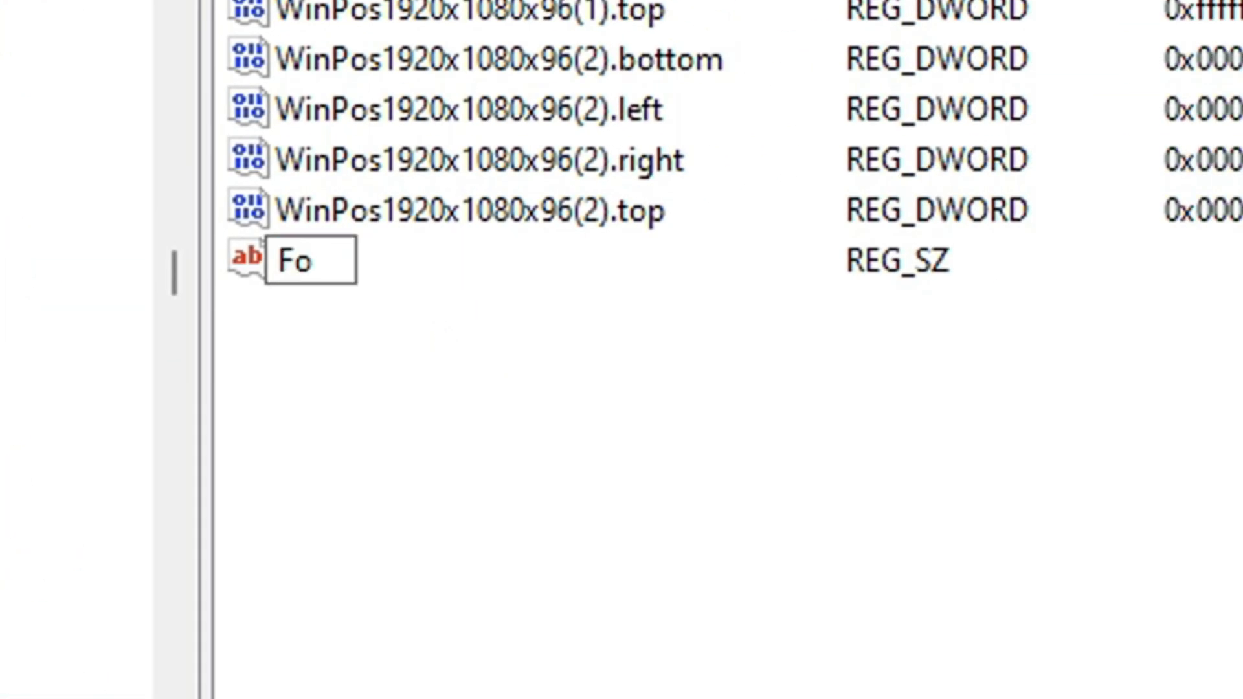
{"action": "type", "text": "lderTy"}
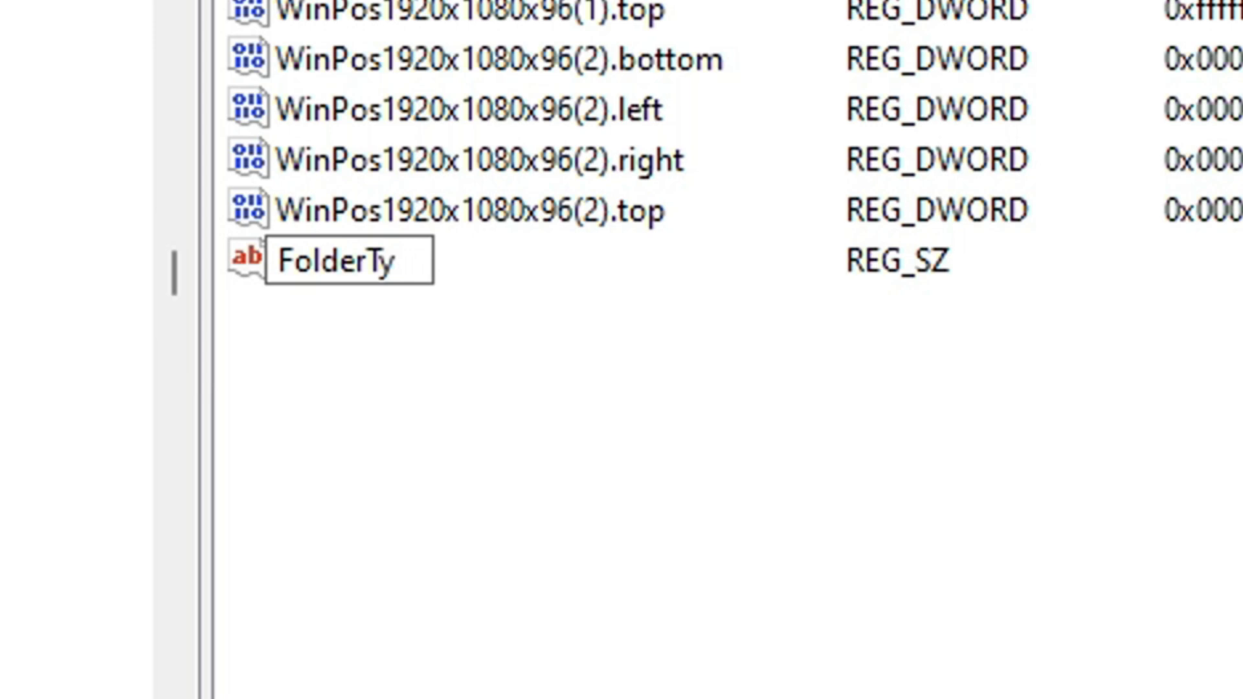
{"action": "type", "text": "pe"}
{"action": "key", "text": "Return"}
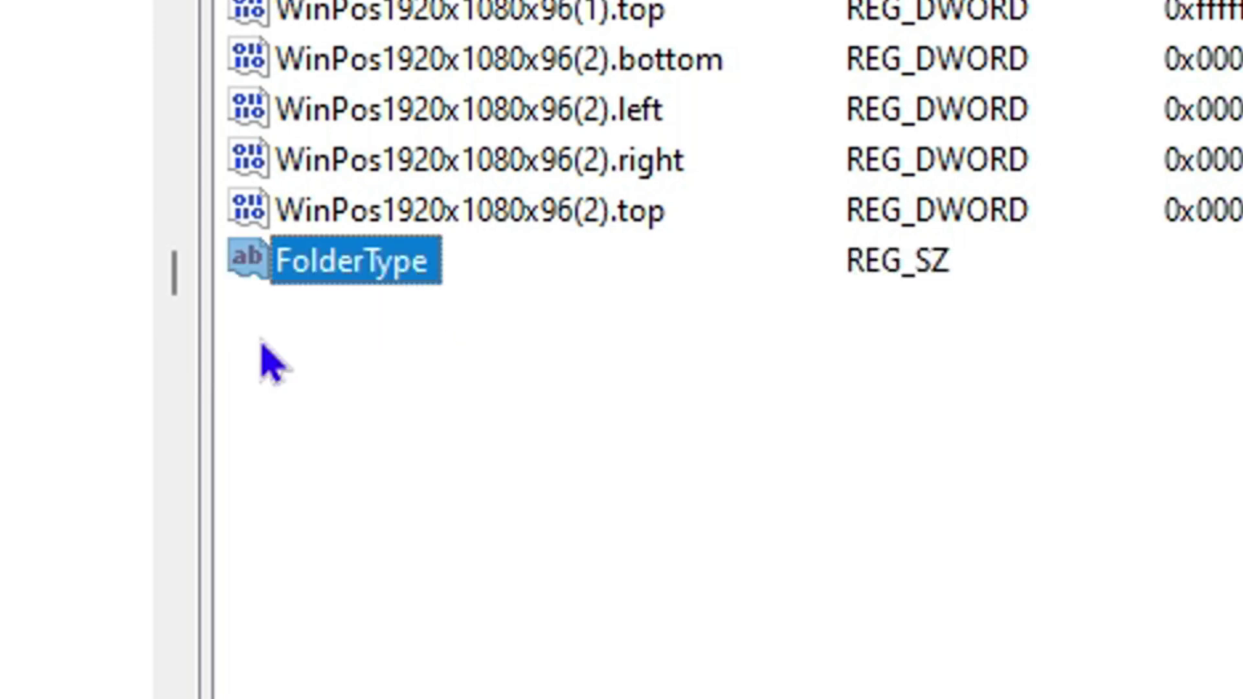
{"action": "double_click", "coordinate": [356, 287]}
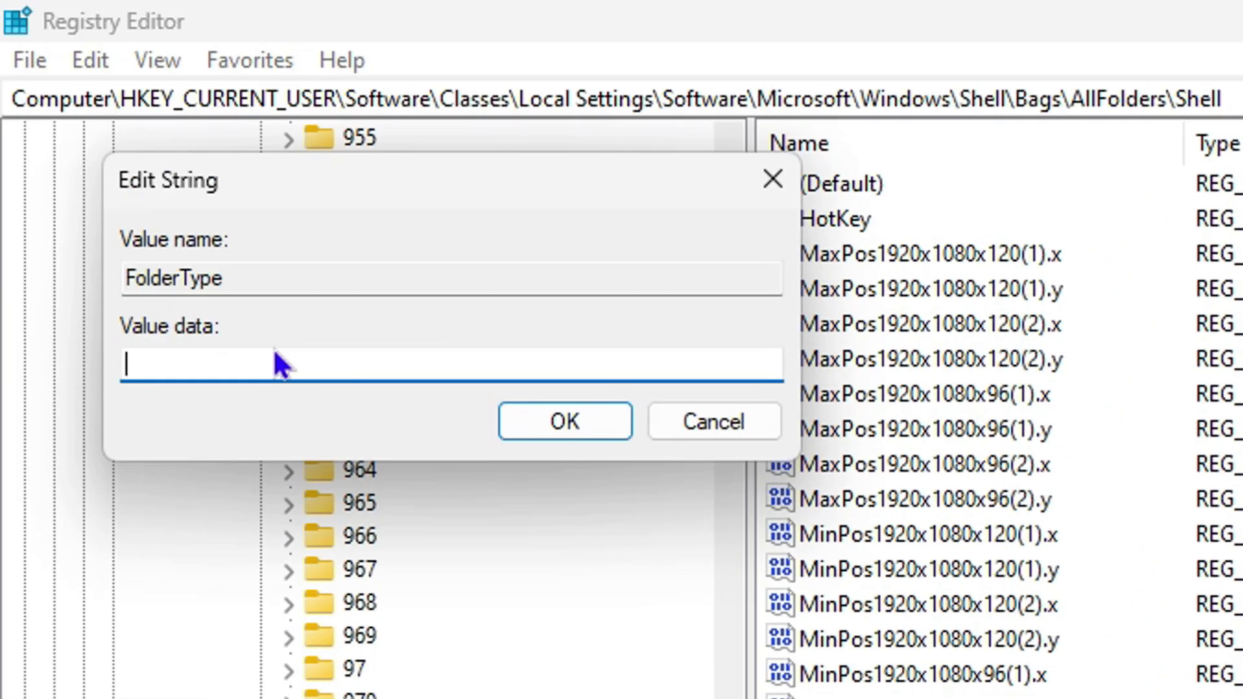
{"action": "type", "text": "No"}
{"action": "type", "text": "tS"}
Enter NotSpecified as the FolderType value data and confirm it.
{"action": "key", "text": "BackSpace"}
{"action": "type", "text": "Specified"}
{"action": "key", "text": "ctrl+a"}
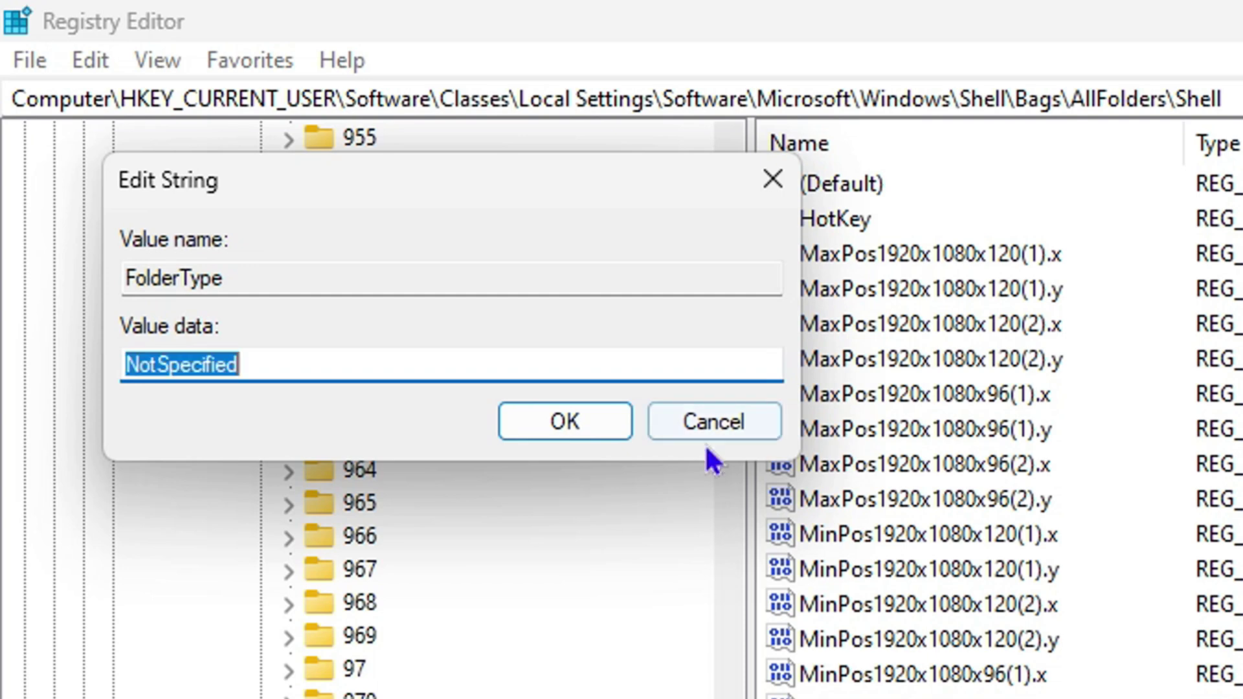
{"action": "left_click", "coordinate": [549, 422]}
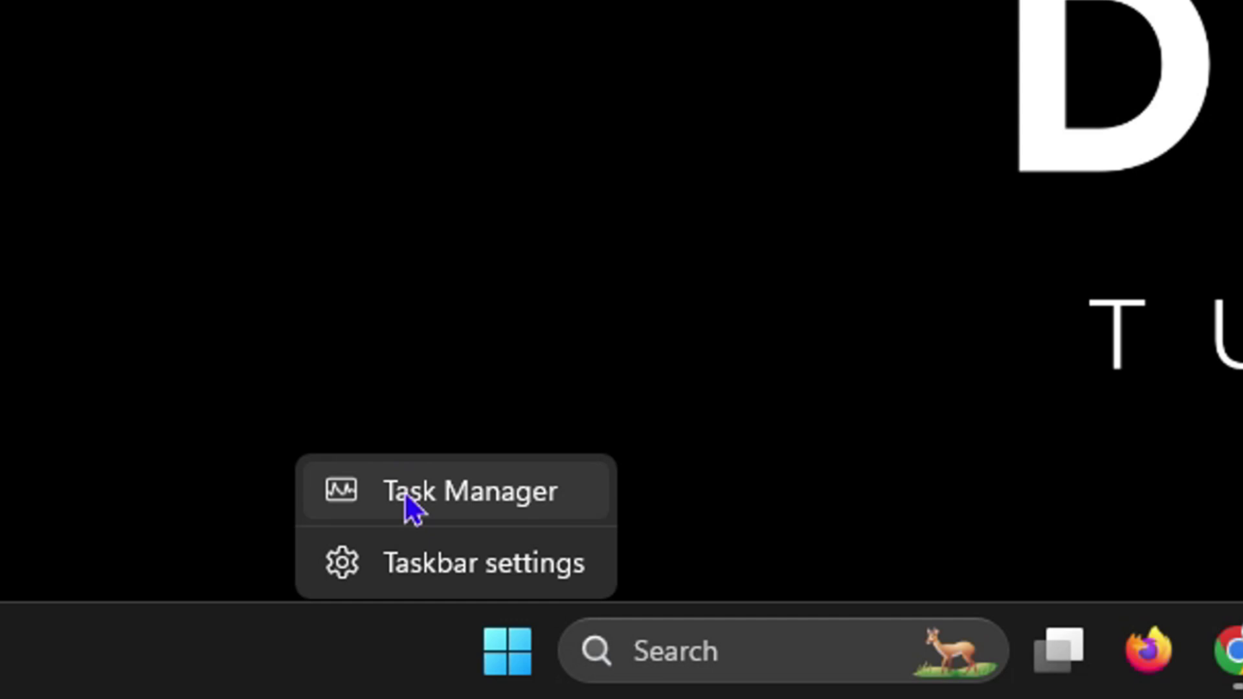
Restart the Windows Explorer process from Task Manager's Processes list.
{"action": "left_click", "coordinate": [405, 492]}
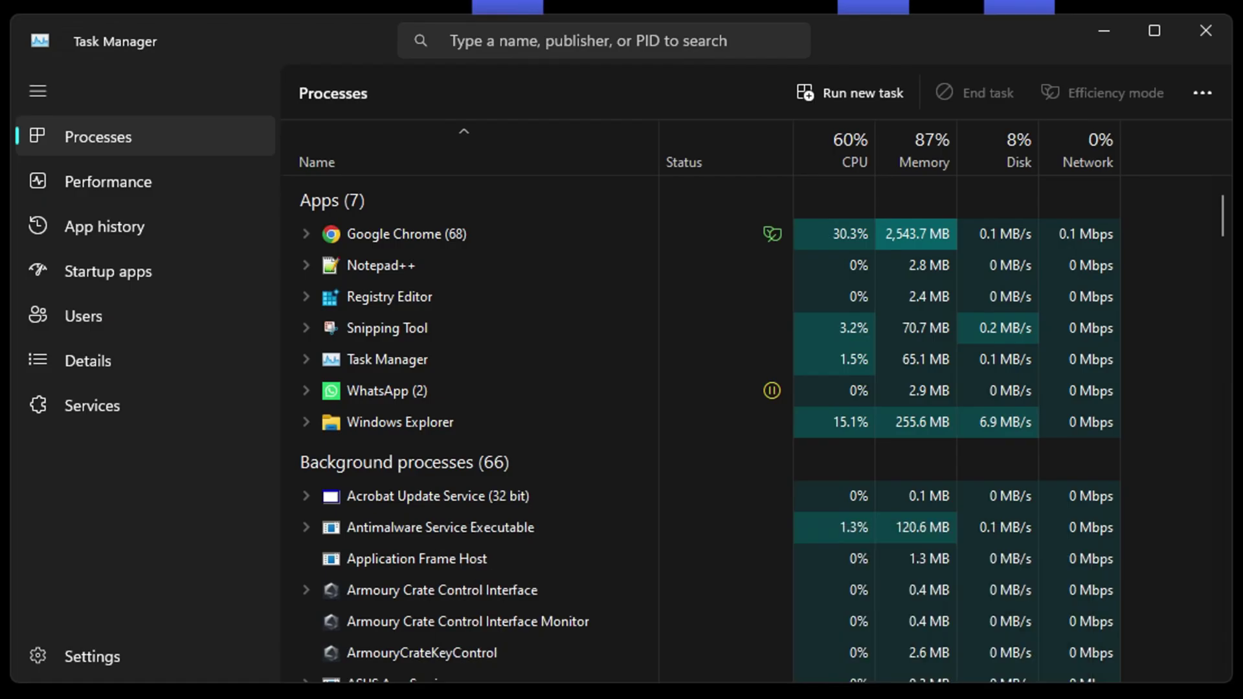
{"action": "right_click", "coordinate": [378, 433]}
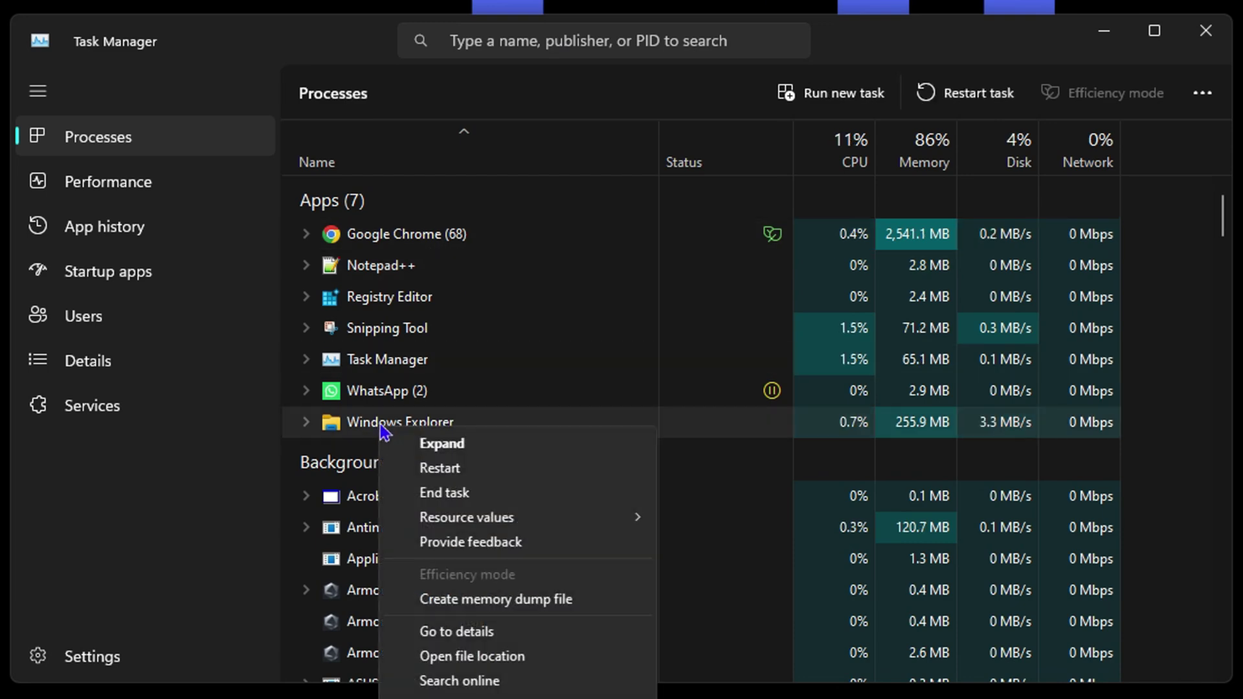
{"action": "left_click", "coordinate": [440, 475]}
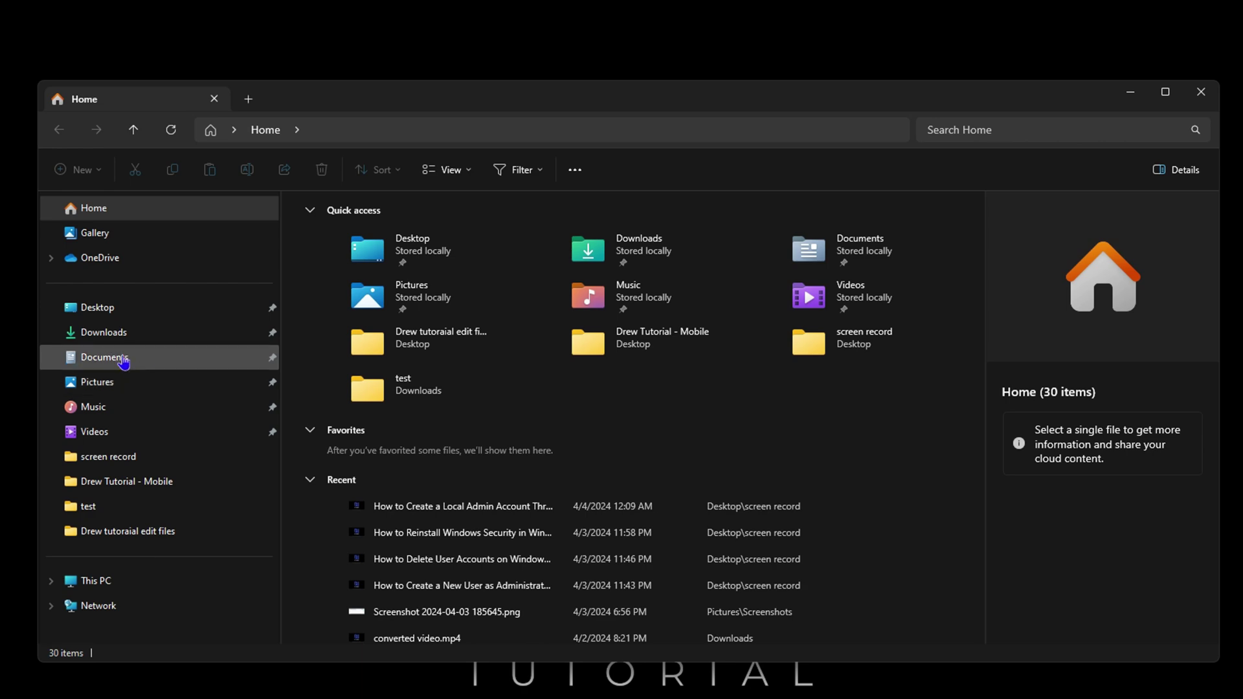
Browse Documents, Downloads, Music, Videos, This PC and Network from the navigation pane.
{"action": "left_click", "coordinate": [118, 357]}
{"action": "left_click", "coordinate": [115, 332]}
{"action": "left_click", "coordinate": [109, 408]}
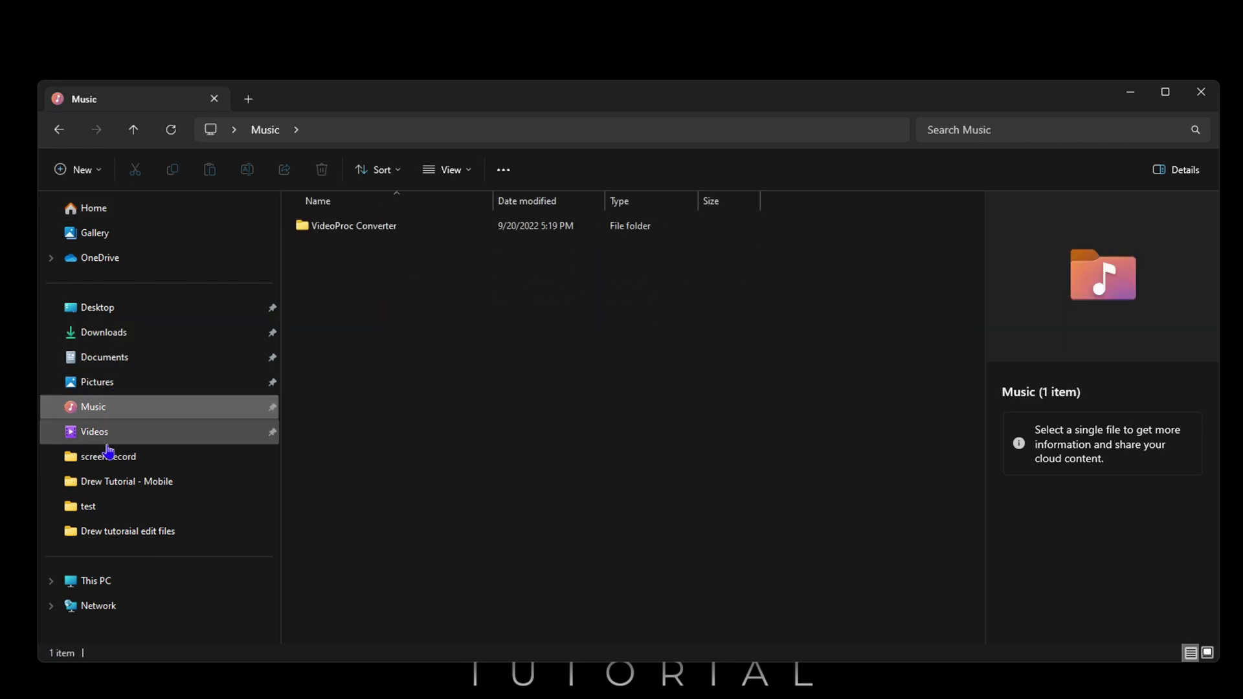
{"action": "left_click", "coordinate": [108, 431]}
{"action": "left_click", "coordinate": [98, 582]}
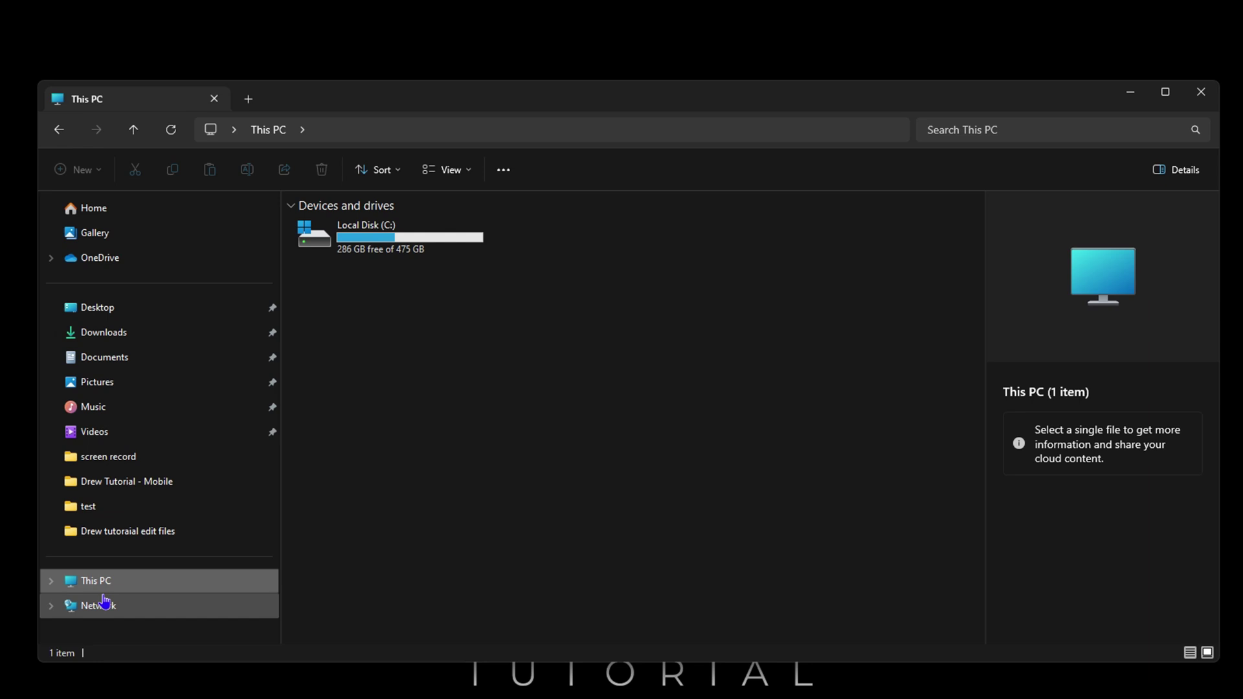
{"action": "left_click", "coordinate": [90, 604]}
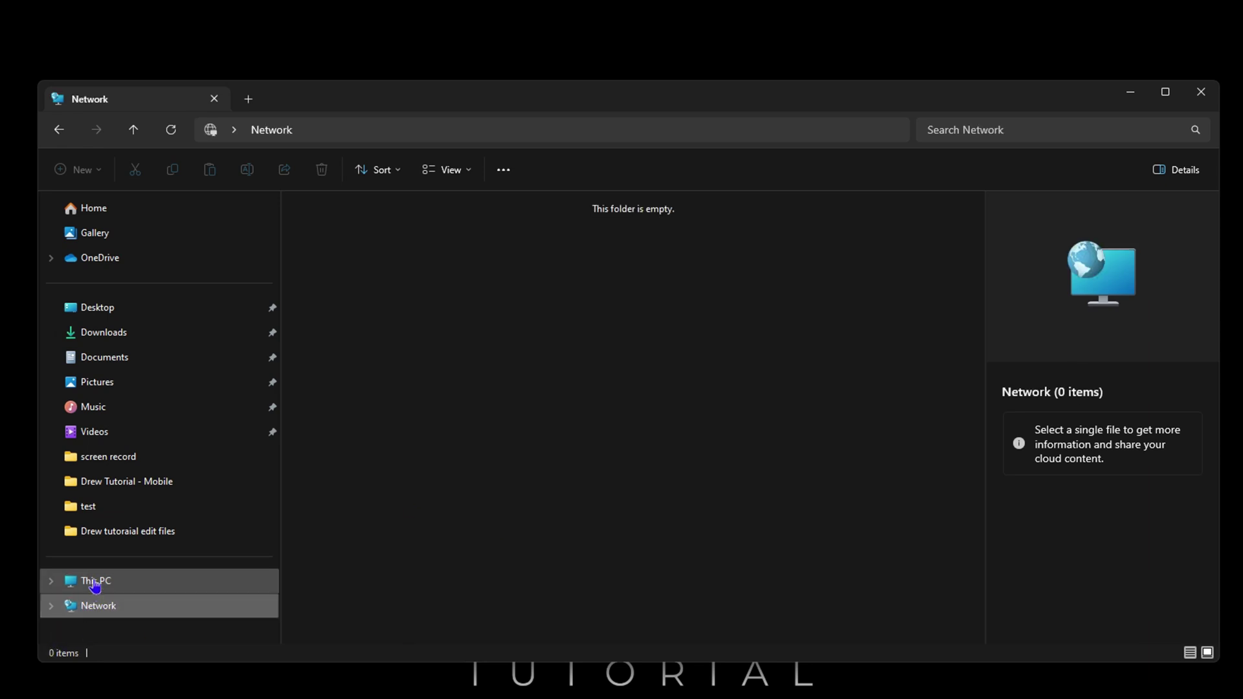
{"action": "left_click", "coordinate": [92, 583]}
{"action": "left_click", "coordinate": [99, 606]}
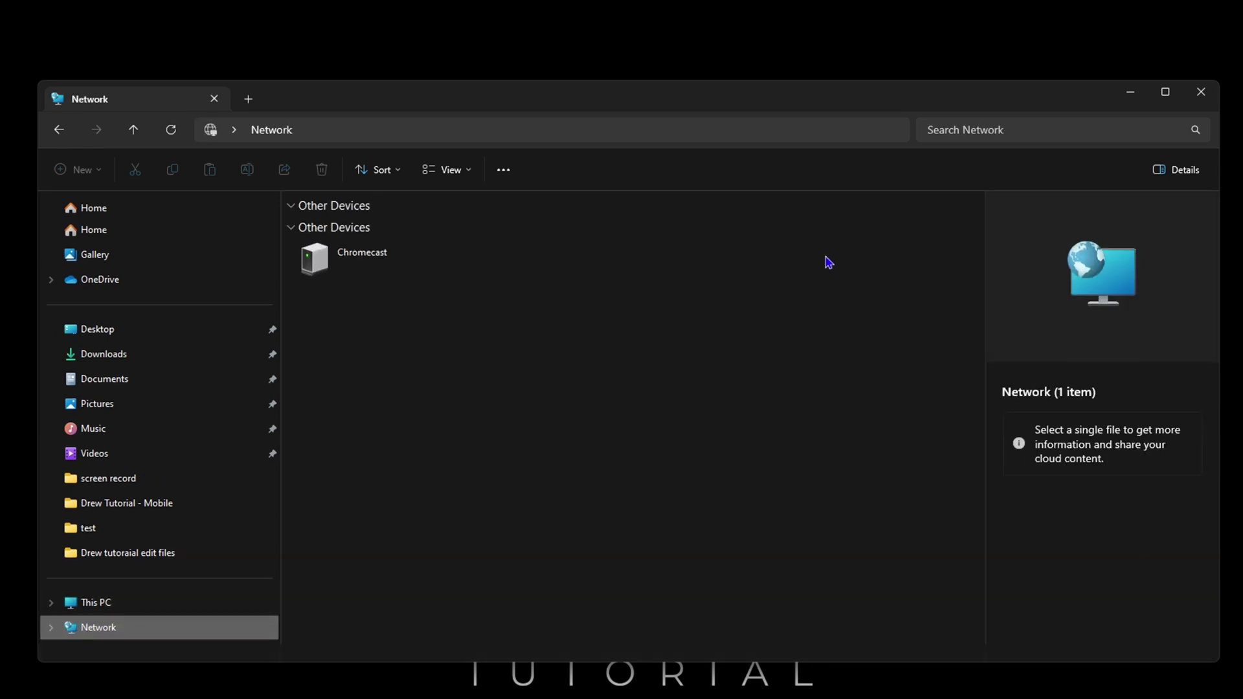
{"action": "left_click", "coordinate": [132, 606]}
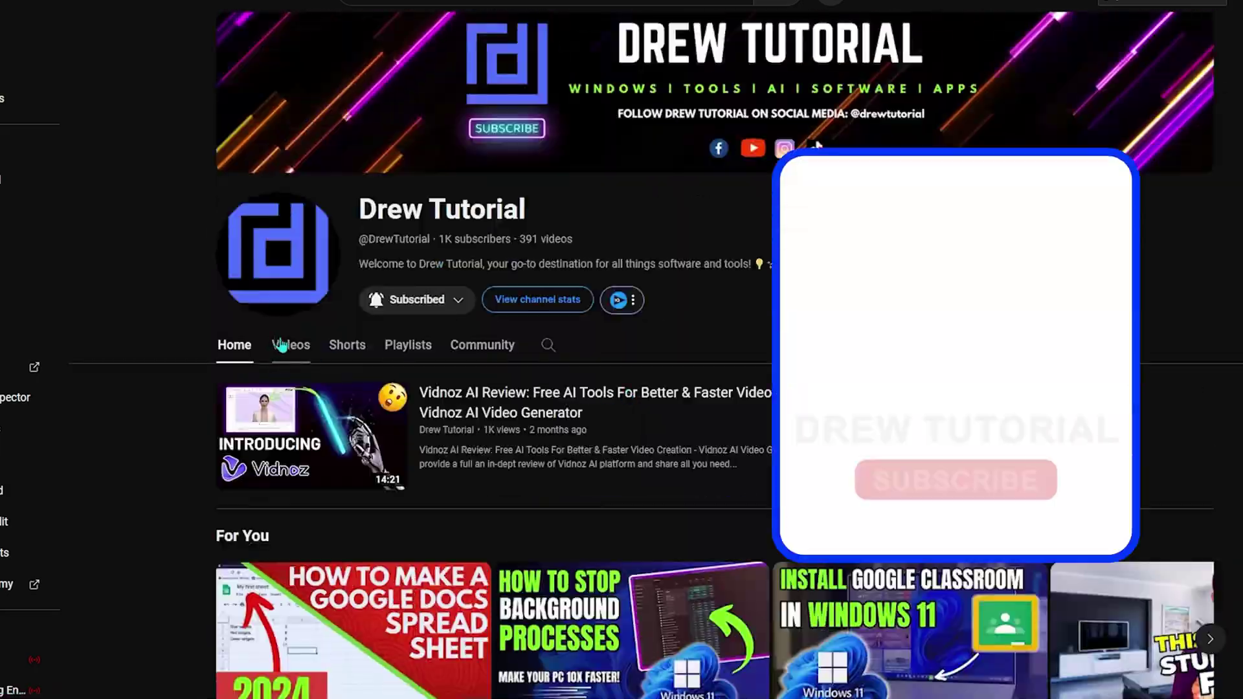
Browse the Drew Tutorial channel's Videos tab, then its Shorts tab.
{"action": "left_click", "coordinate": [290, 347]}
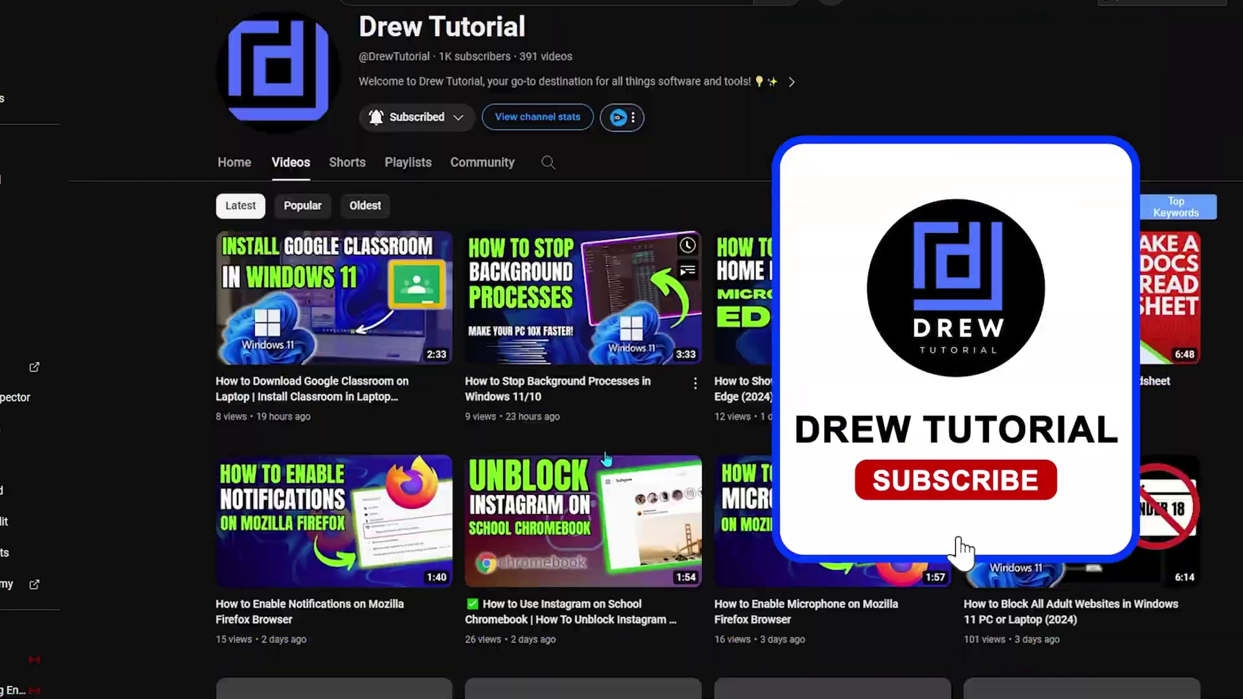
{"action": "scroll", "coordinate": [607, 459], "scroll_direction": "down", "scroll_amount": 3}
{"action": "scroll", "coordinate": [607, 460], "scroll_direction": "down", "scroll_amount": 5}
{"action": "scroll", "coordinate": [607, 459], "scroll_direction": "down", "scroll_amount": 5}
{"action": "scroll", "coordinate": [608, 460], "scroll_direction": "down", "scroll_amount": 5}
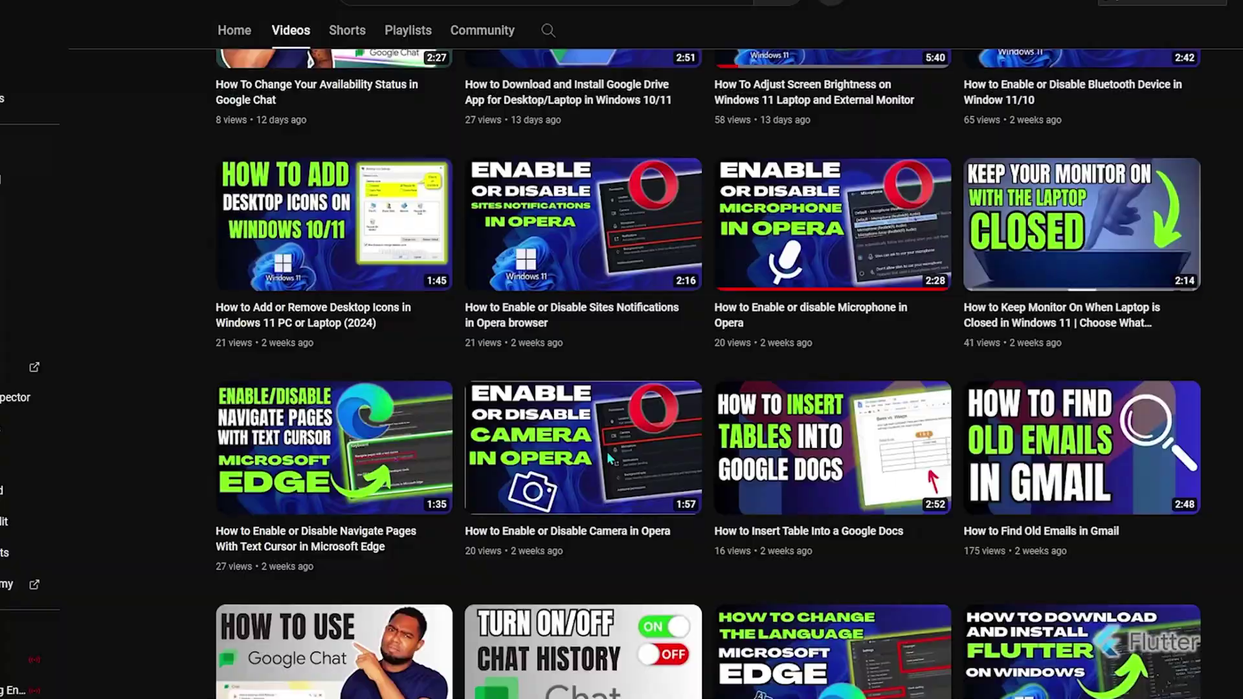
{"action": "scroll", "coordinate": [607, 452], "scroll_direction": "up", "scroll_amount": 10}
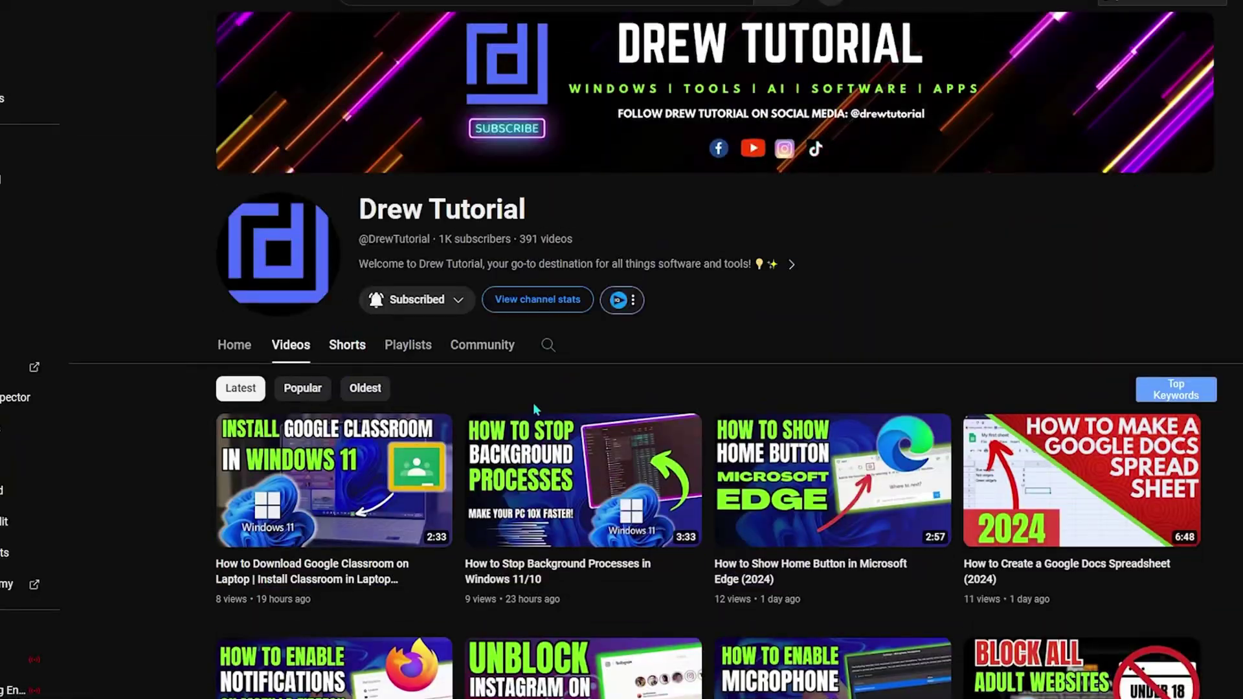
{"action": "left_click", "coordinate": [347, 345]}
{"action": "scroll", "coordinate": [622, 436], "scroll_direction": "down", "scroll_amount": 3}
{"action": "scroll", "coordinate": [622, 437], "scroll_direction": "down", "scroll_amount": 5}
{"action": "scroll", "coordinate": [622, 438], "scroll_direction": "down", "scroll_amount": 5}
{"action": "scroll", "coordinate": [622, 437], "scroll_direction": "down", "scroll_amount": 5}
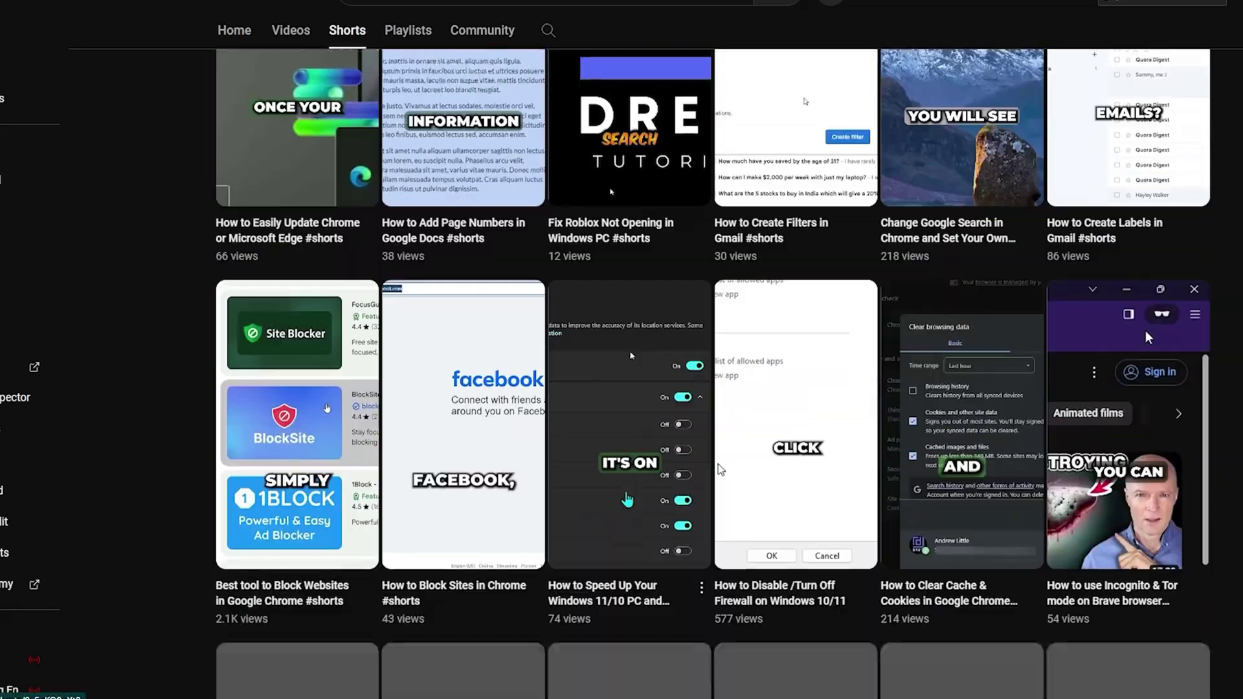
{"action": "scroll", "coordinate": [625, 498], "scroll_direction": "down", "scroll_amount": 5}
{"action": "scroll", "coordinate": [627, 498], "scroll_direction": "down", "scroll_amount": 5}
{"action": "scroll", "coordinate": [625, 498], "scroll_direction": "down", "scroll_amount": 5}
{"action": "scroll", "coordinate": [626, 498], "scroll_direction": "down", "scroll_amount": 5}
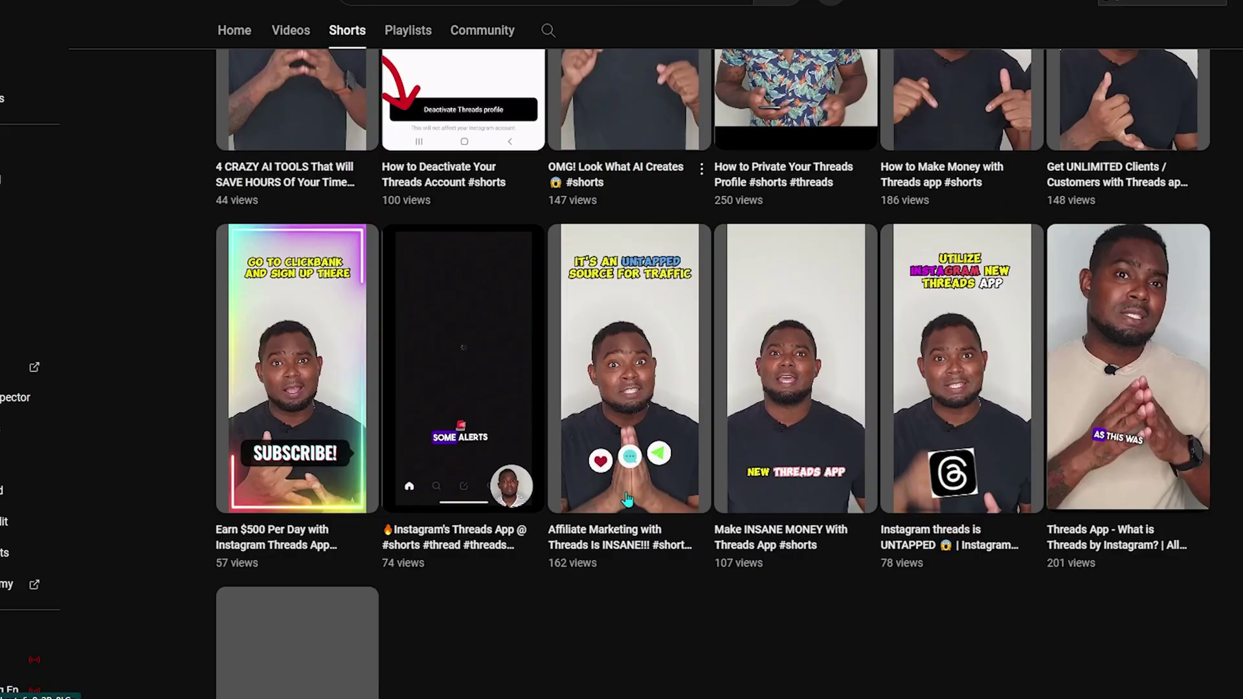
{"action": "scroll", "coordinate": [627, 498], "scroll_direction": "up", "scroll_amount": 5}
{"action": "scroll", "coordinate": [627, 499], "scroll_direction": "up", "scroll_amount": 5}
{"action": "scroll", "coordinate": [627, 498], "scroll_direction": "up", "scroll_amount": 10}
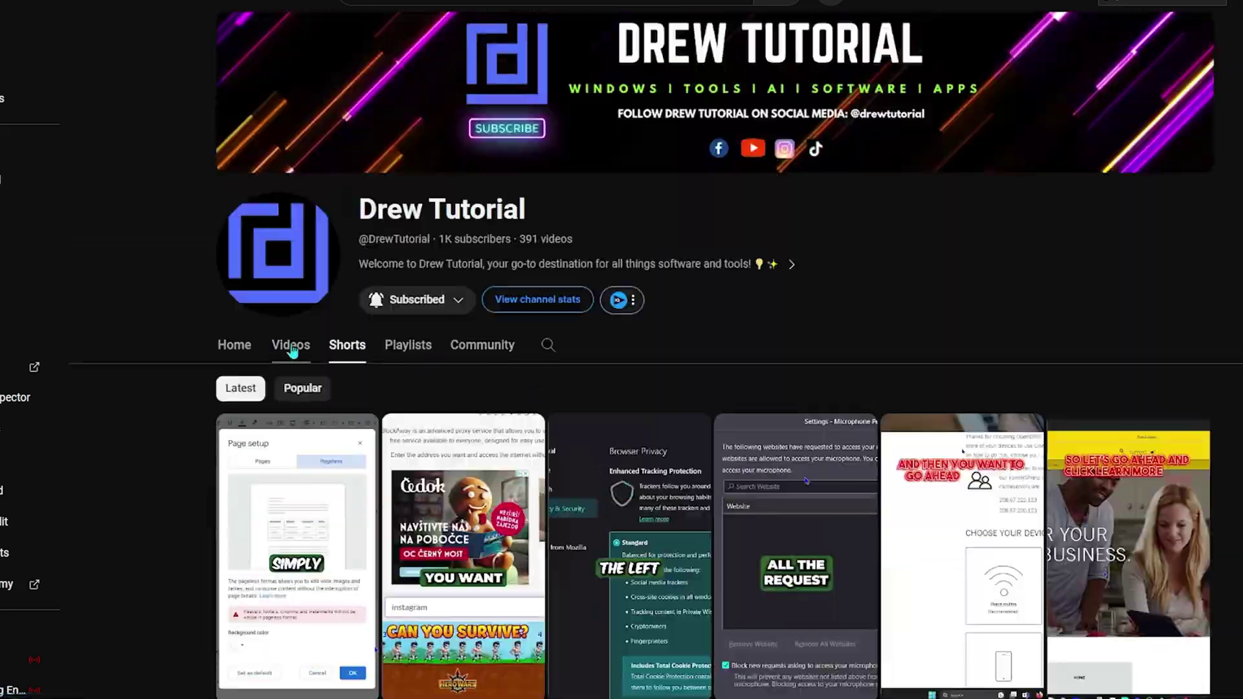